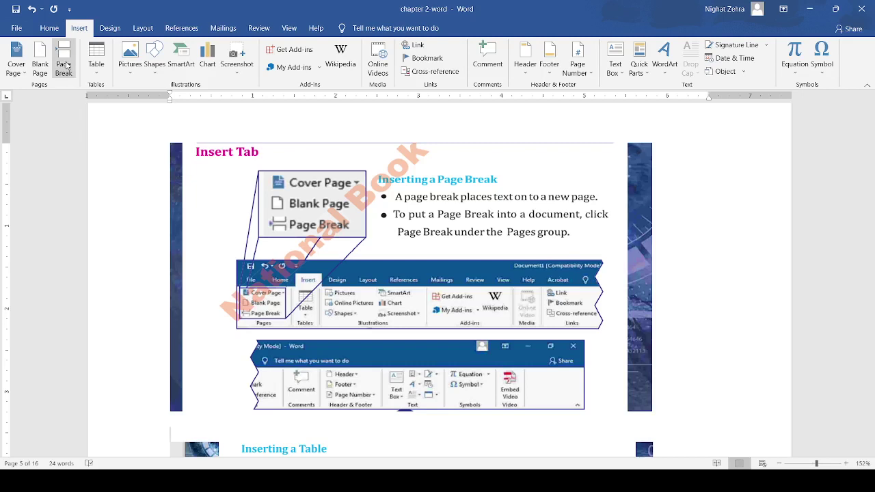
Insert a page break between the Insert Tab picture and the Inserting a Table section
{"action": "left_click", "coordinate": [64, 65]}
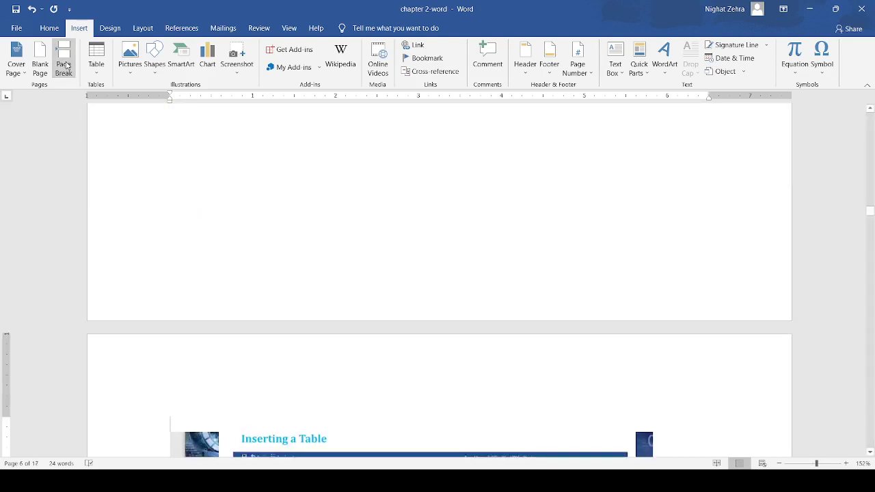
{"action": "scroll", "coordinate": [63, 66], "scroll_direction": "up", "scroll_amount": 5}
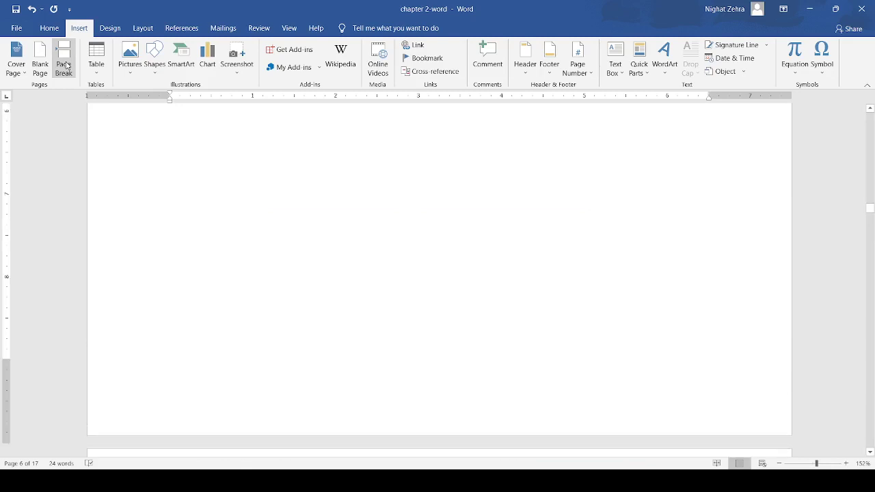
{"action": "scroll", "coordinate": [68, 65], "scroll_direction": "up", "scroll_amount": 3}
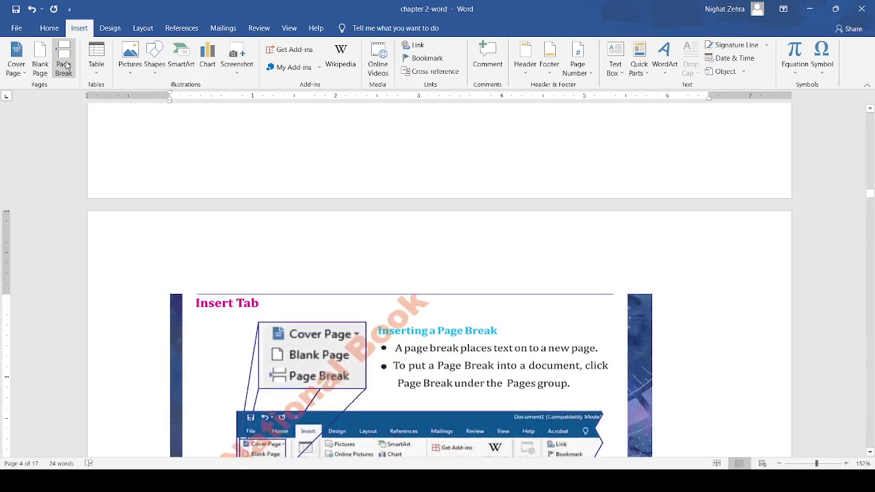
{"action": "scroll", "coordinate": [68, 65], "scroll_direction": "down", "scroll_amount": 2}
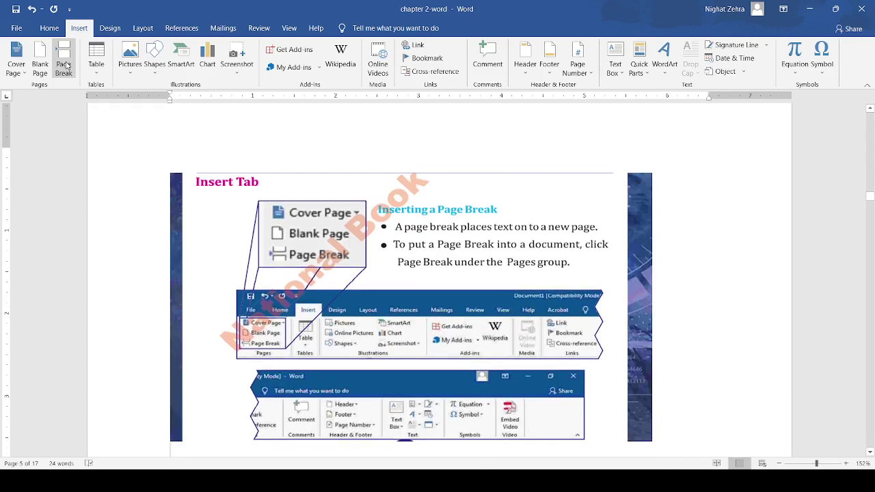
Insert a table with three columns and two rows below the Inserting a Table picture
{"action": "scroll", "coordinate": [67, 65], "scroll_direction": "down", "scroll_amount": 10}
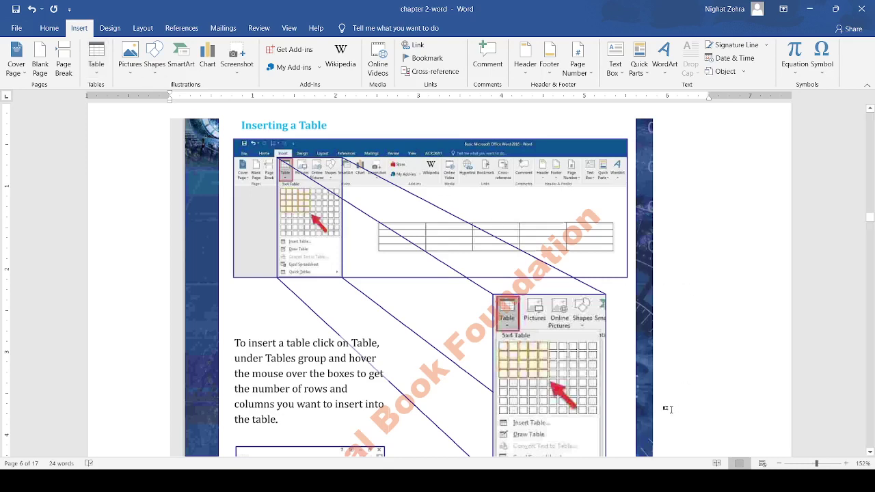
{"action": "scroll", "coordinate": [668, 408], "scroll_direction": "down", "scroll_amount": 1}
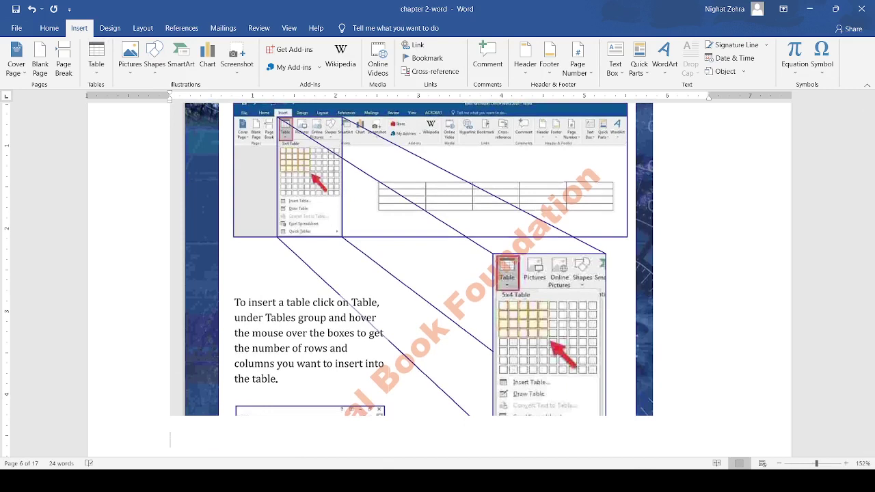
{"action": "left_click", "coordinate": [90, 60]}
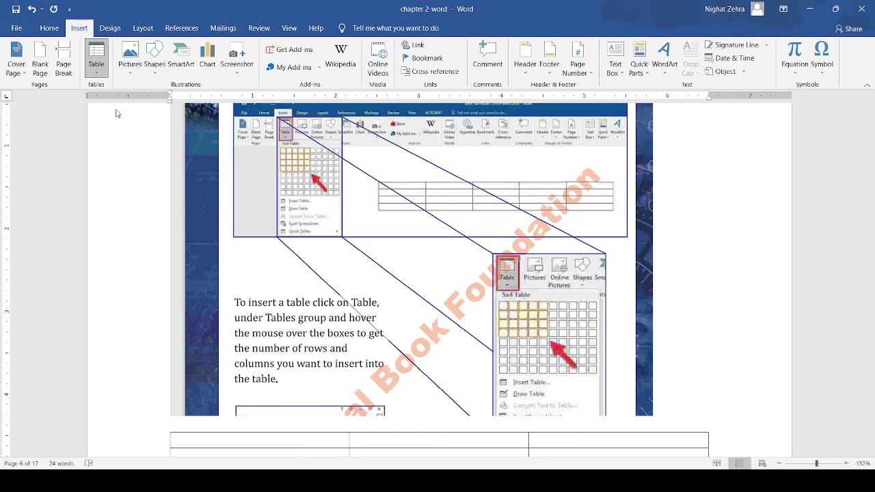
{"action": "left_click", "coordinate": [116, 113]}
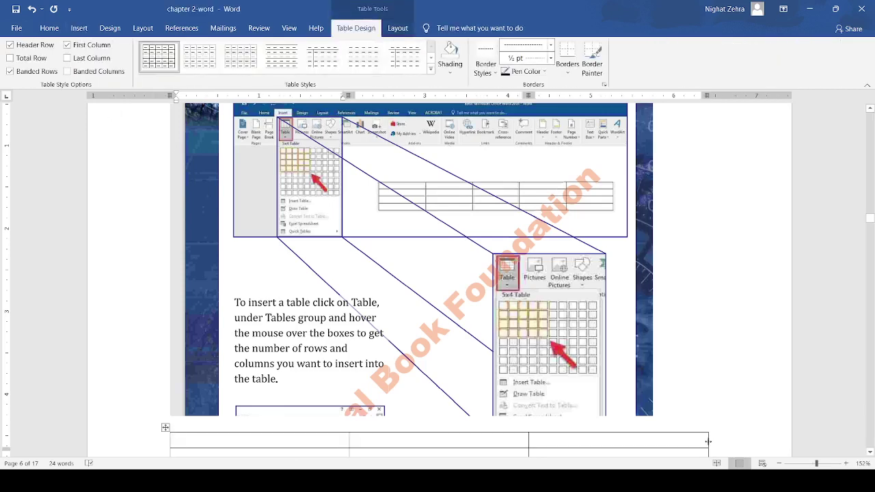
Add a third row at the end of the new table
{"action": "left_click", "coordinate": [870, 453]}
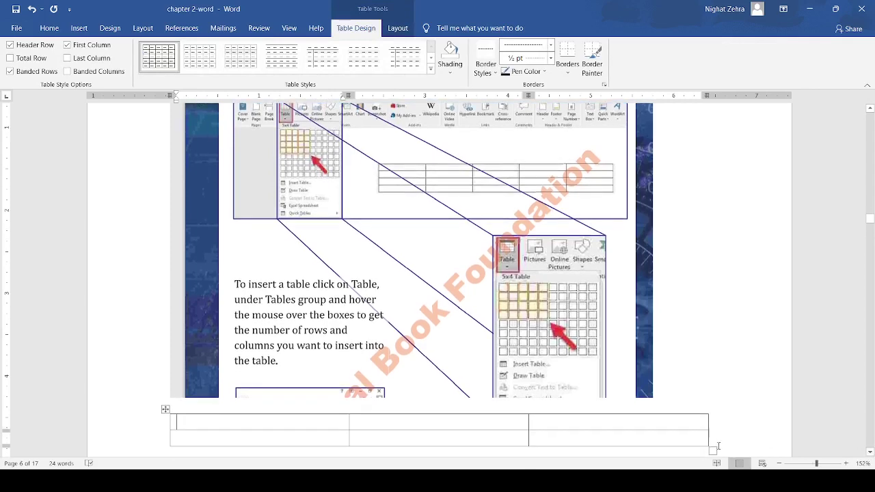
{"action": "key", "text": "Tab"}
{"action": "key", "text": "Tab"}
{"action": "key", "text": "Tab"}
{"action": "key", "text": "Tab"}
{"action": "key", "text": "Tab"}
{"action": "key", "text": "Tab"}
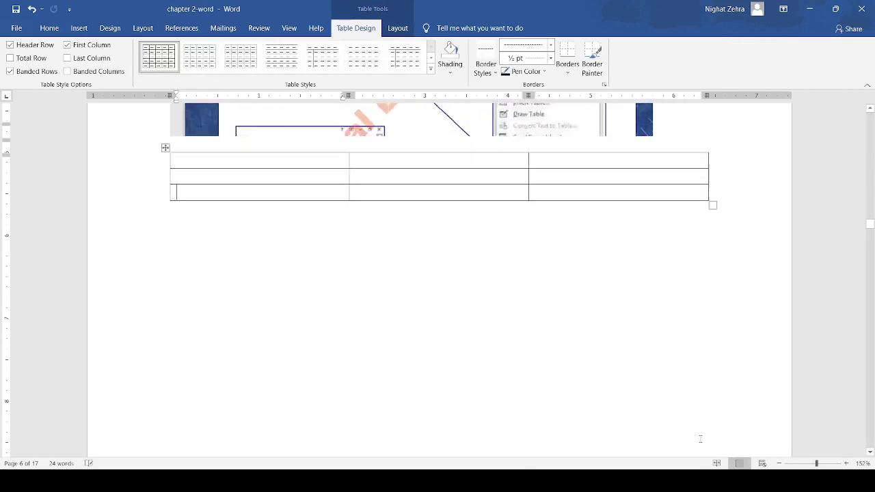
Fill the table's first row with the headings Name, Class and Age
{"action": "scroll", "coordinate": [700, 439], "scroll_direction": "down", "scroll_amount": 1}
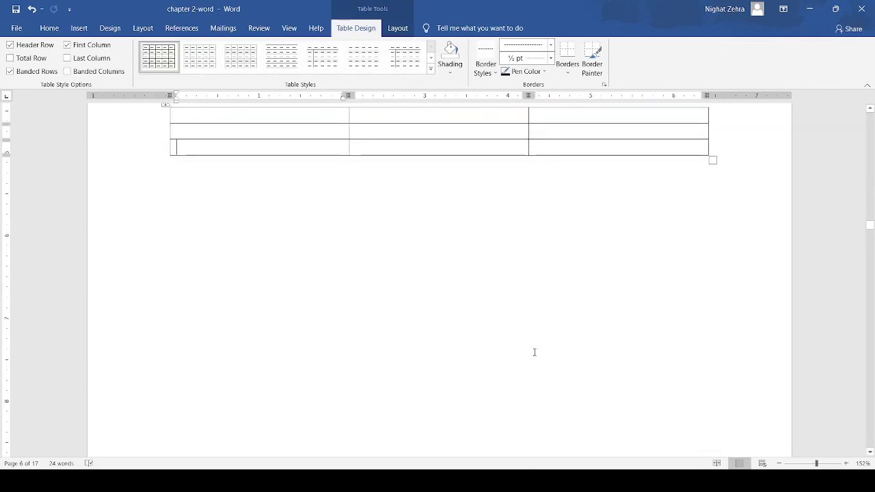
{"action": "left_click", "coordinate": [244, 114]}
{"action": "type", "text": "Name"}
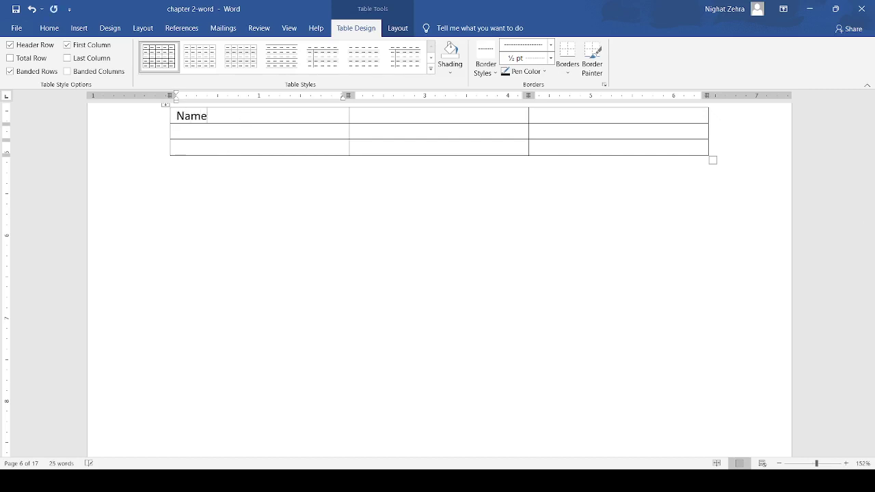
{"action": "key", "text": "Tab"}
{"action": "type", "text": "Class"}
{"action": "key", "text": "Tab"}
{"action": "type", "text": "Age"}
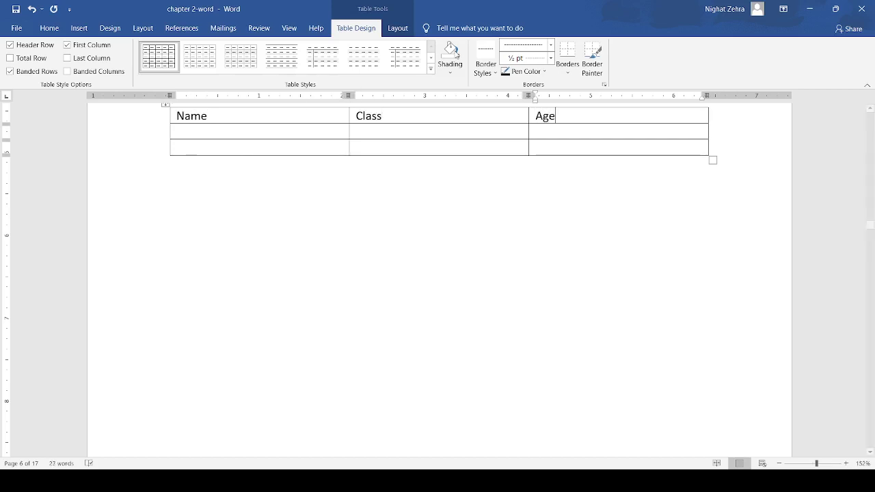
Collapse the ribbon and restore its full display
{"action": "left_click", "coordinate": [868, 84]}
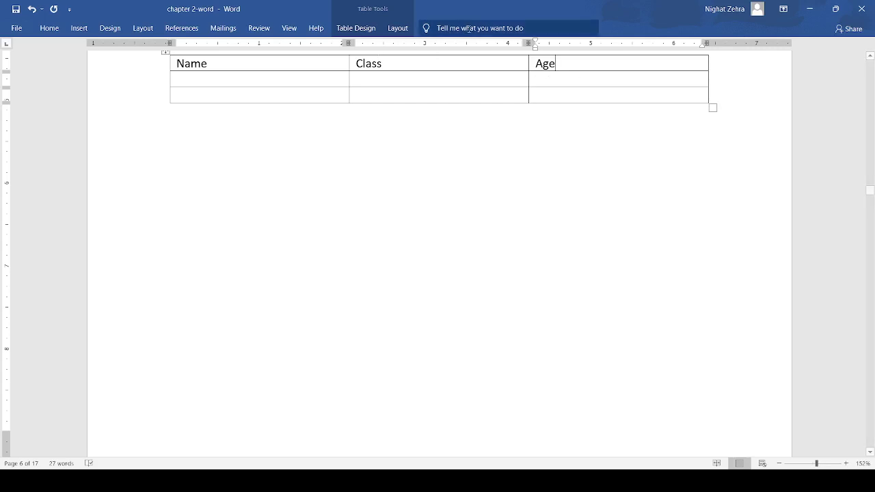
{"action": "left_click", "coordinate": [787, 8]}
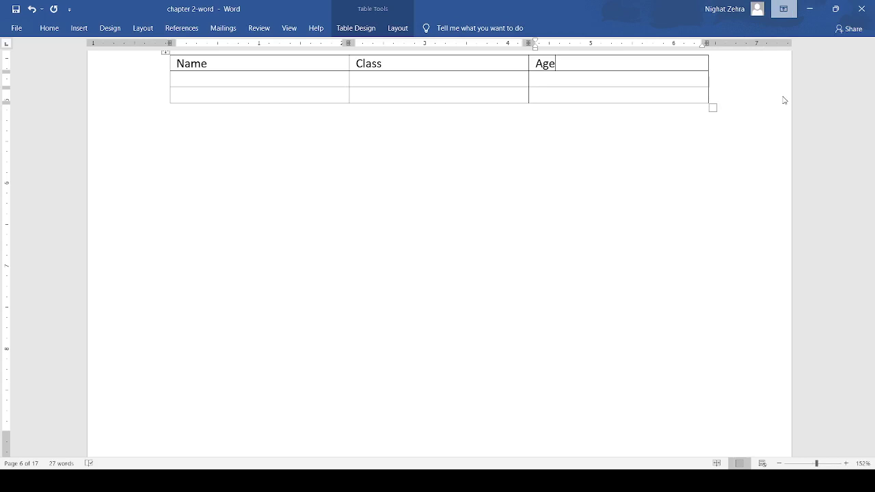
{"action": "left_click", "coordinate": [785, 97]}
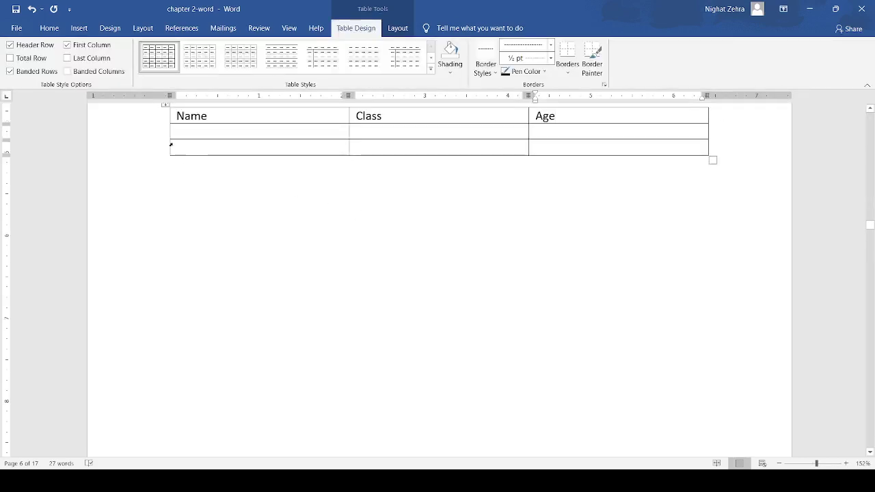
Narrow the table's columns to about 0.5 inch for Name, 1.1 inches for Class and 1.6 inches for Age
{"action": "left_click", "coordinate": [164, 108]}
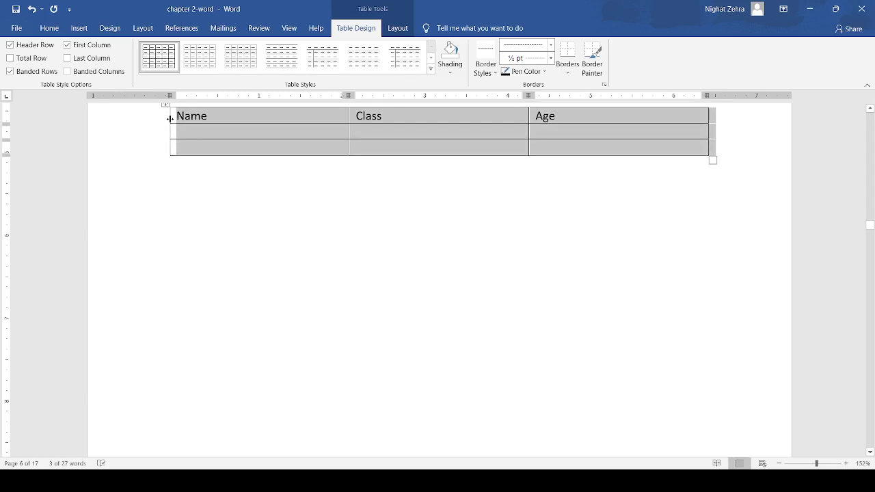
{"action": "left_click_drag", "start_coordinate": [170, 119], "coordinate": [335, 119]}
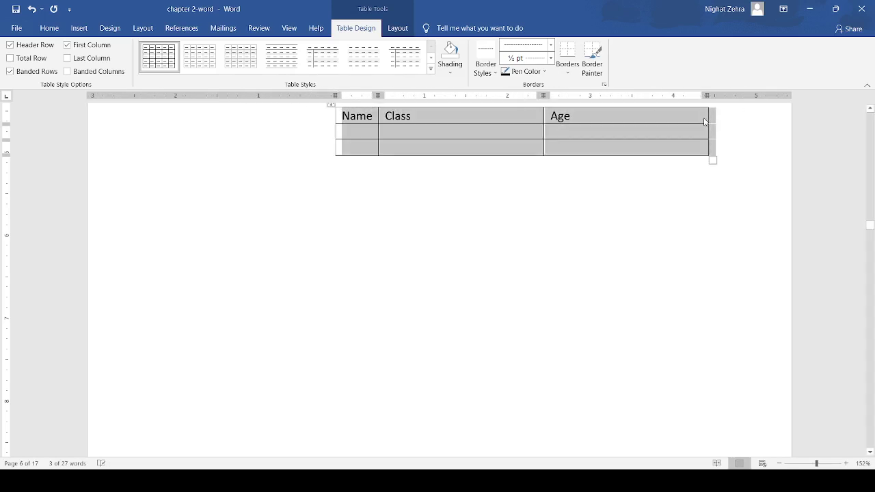
{"action": "left_click_drag", "start_coordinate": [706, 116], "coordinate": [608, 126]}
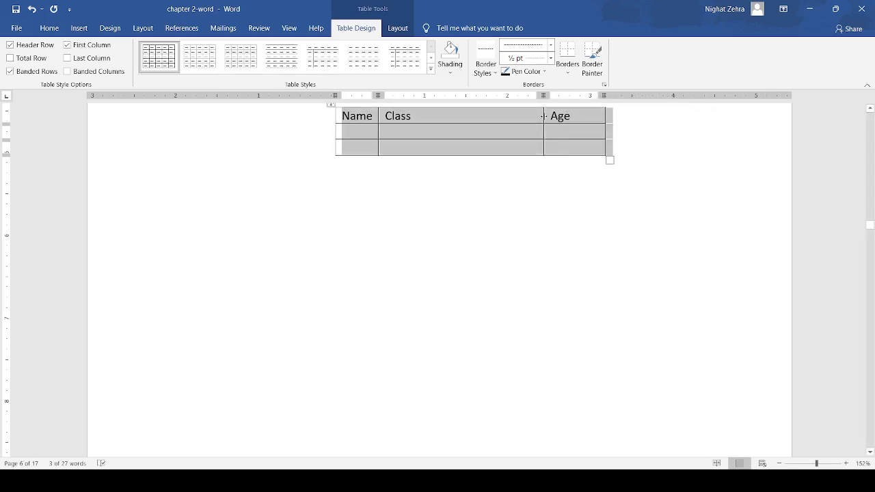
{"action": "left_click_drag", "start_coordinate": [543, 117], "coordinate": [470, 113]}
{"action": "left_click_drag", "start_coordinate": [601, 121], "coordinate": [601, 125]}
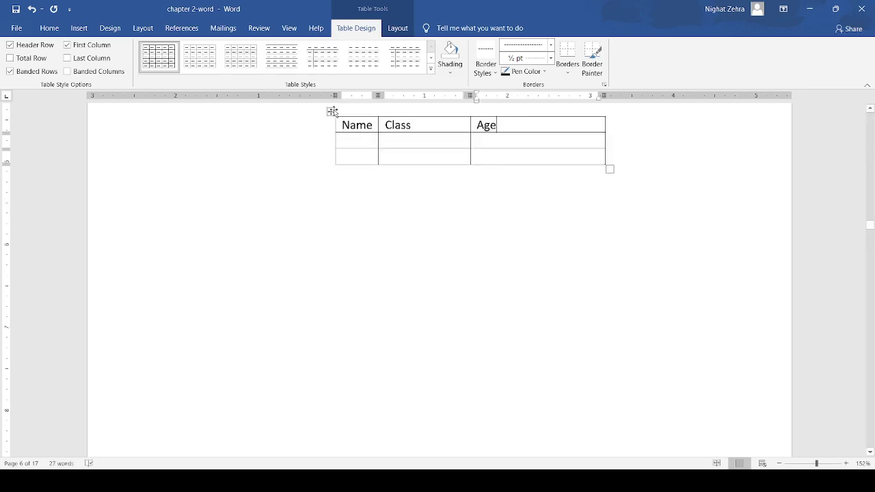
Move the table to just above the Inserting a Table heading and select its Name column
{"action": "left_click_drag", "start_coordinate": [332, 111], "coordinate": [209, 125]}
{"action": "scroll", "coordinate": [207, 130], "scroll_direction": "up", "scroll_amount": 1}
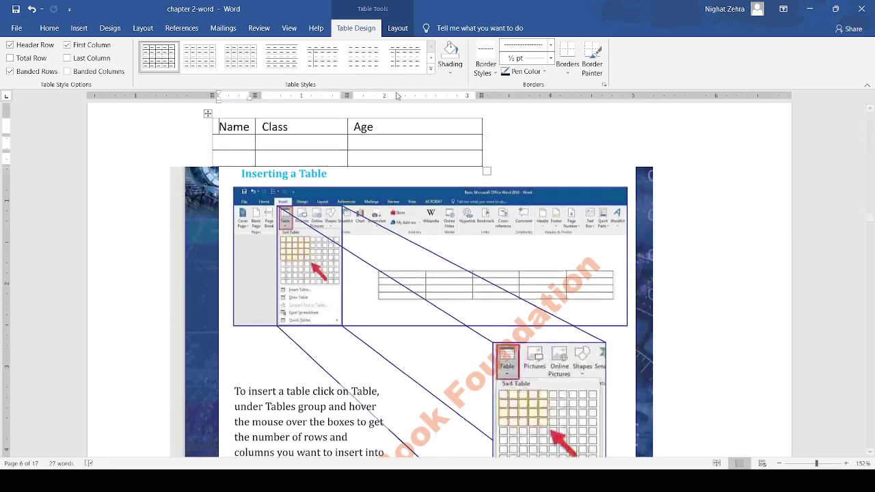
{"action": "left_click", "coordinate": [544, 147]}
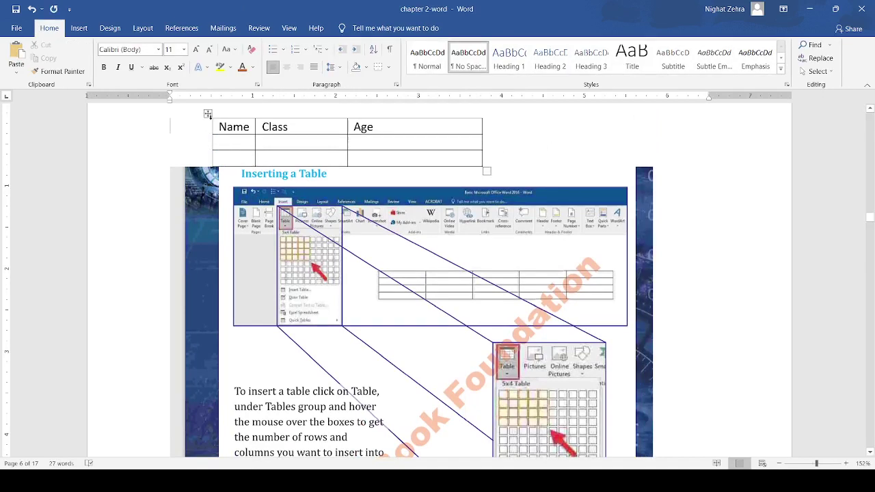
{"action": "left_click", "coordinate": [234, 116]}
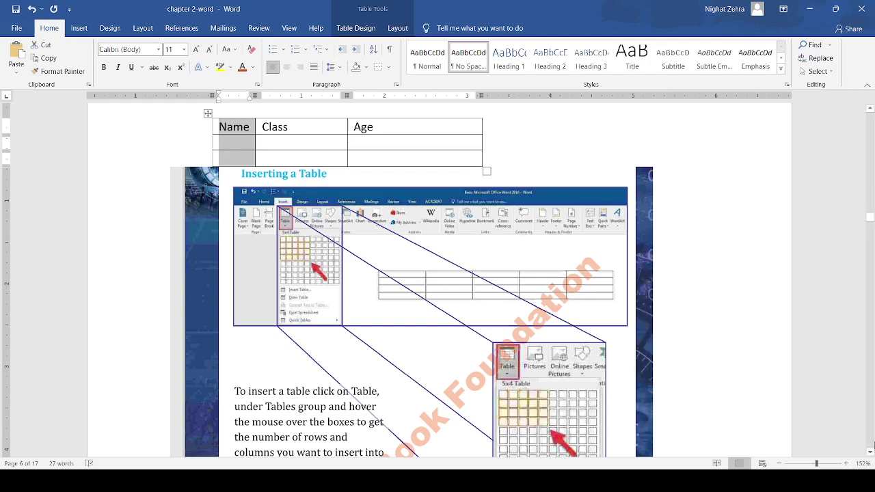
View the available text box designs while at the Insert Text Box section
{"action": "left_click", "coordinate": [870, 452]}
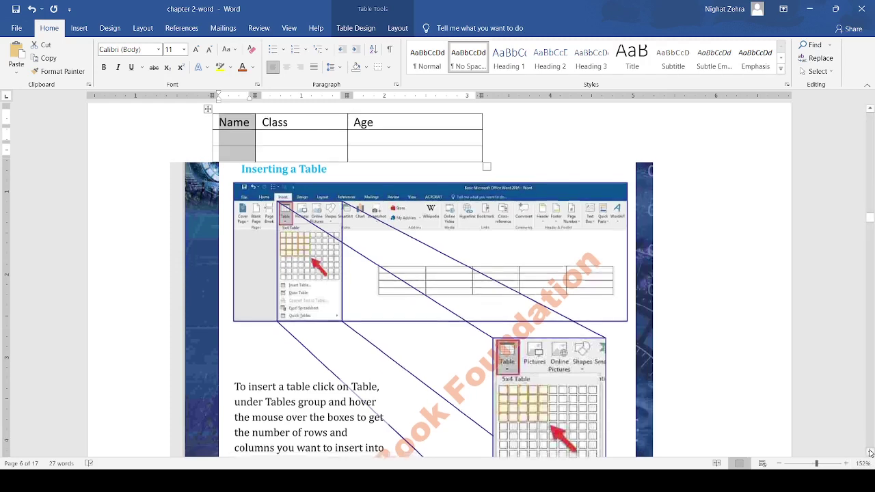
{"action": "left_click_drag", "start_coordinate": [870, 452], "coordinate": [870, 452]}
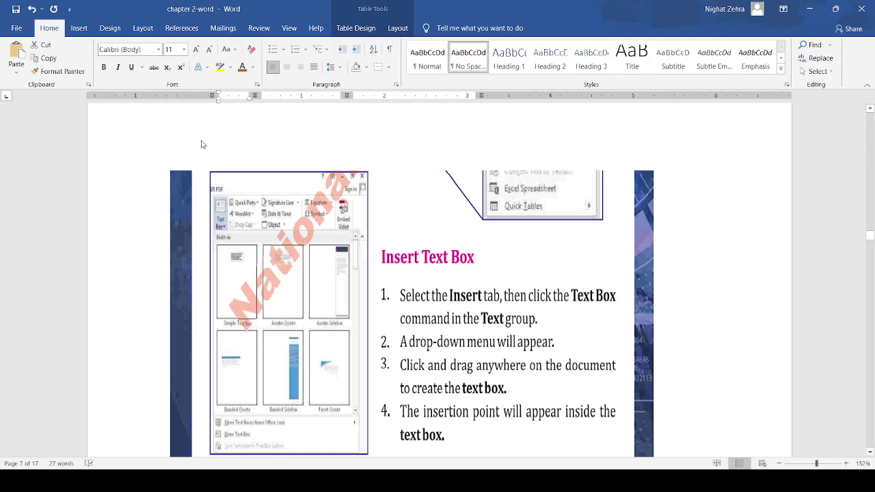
{"action": "left_click", "coordinate": [77, 29]}
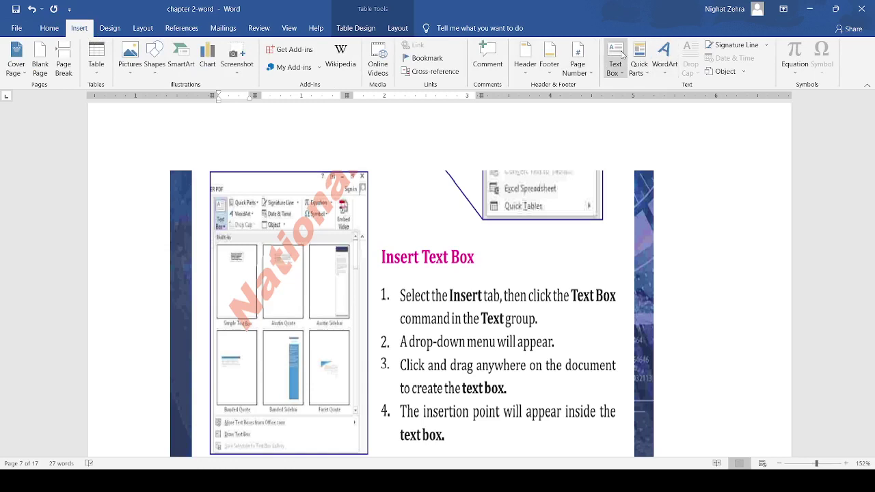
{"action": "left_click", "coordinate": [622, 55]}
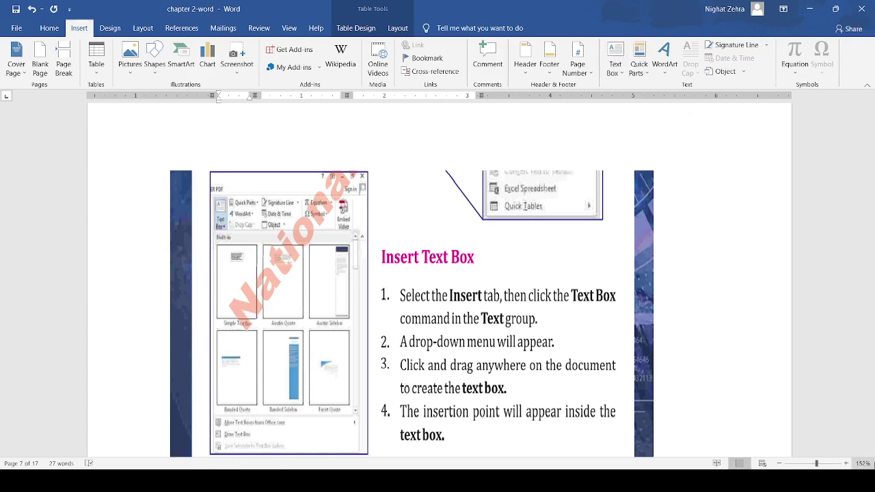
Place the insertion point below the Inserting a Symbol picture and view the available symbols
{"action": "left_click", "coordinate": [869, 452]}
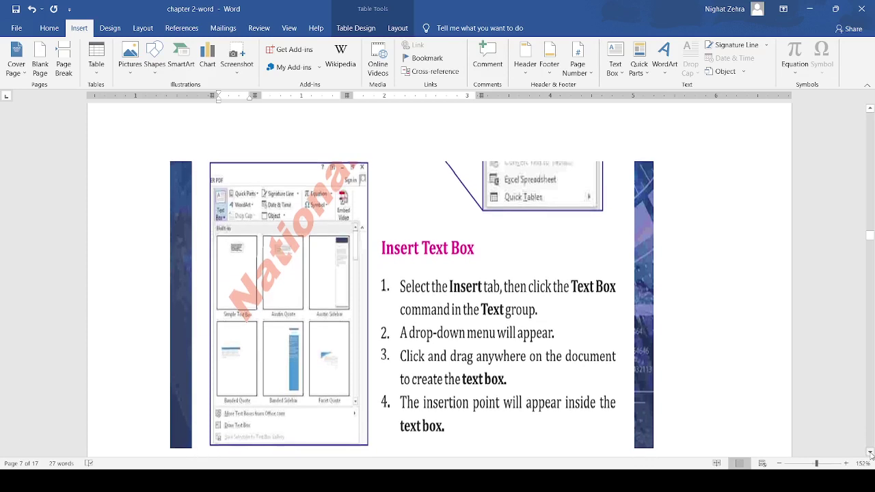
{"action": "left_click", "coordinate": [869, 452]}
{"action": "scroll", "coordinate": [869, 451], "scroll_direction": "down", "scroll_amount": 5}
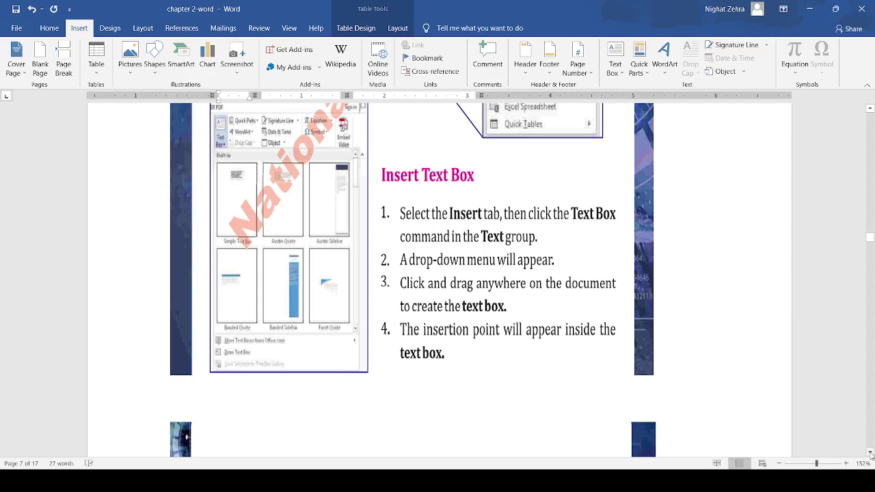
{"action": "scroll", "coordinate": [870, 455], "scroll_direction": "down", "scroll_amount": 5}
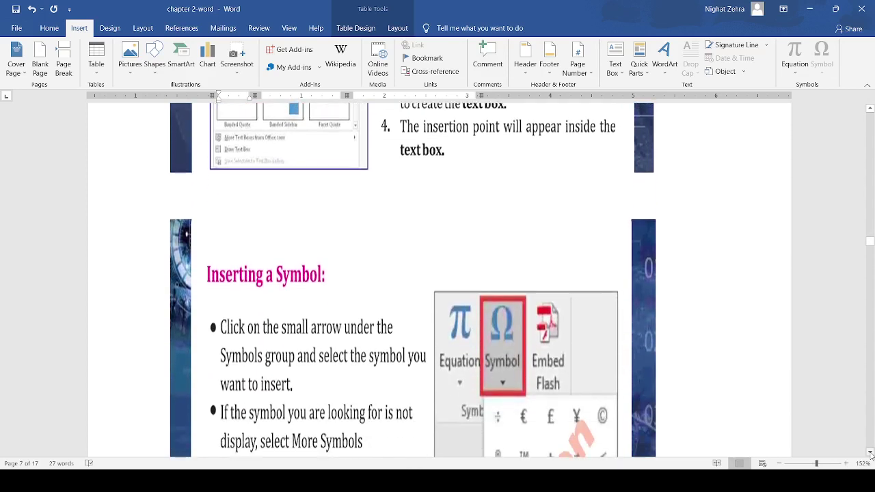
{"action": "scroll", "coordinate": [870, 455], "scroll_direction": "down", "scroll_amount": 3}
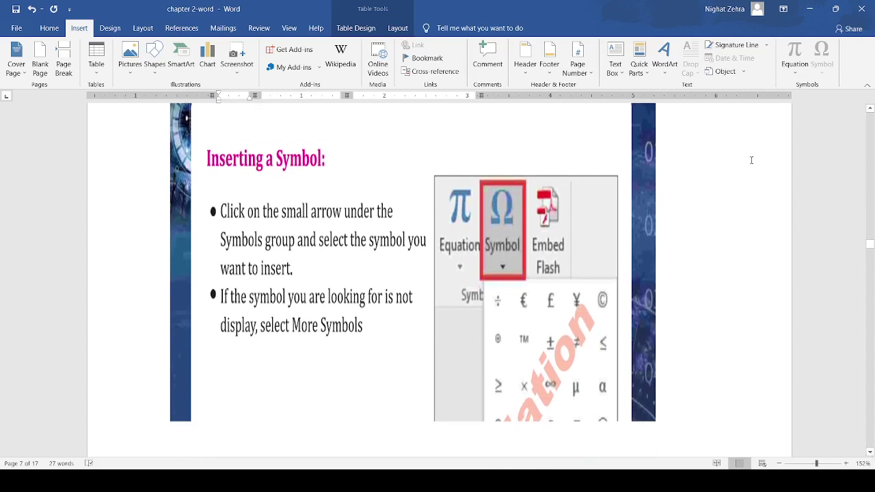
{"action": "left_click", "coordinate": [664, 226]}
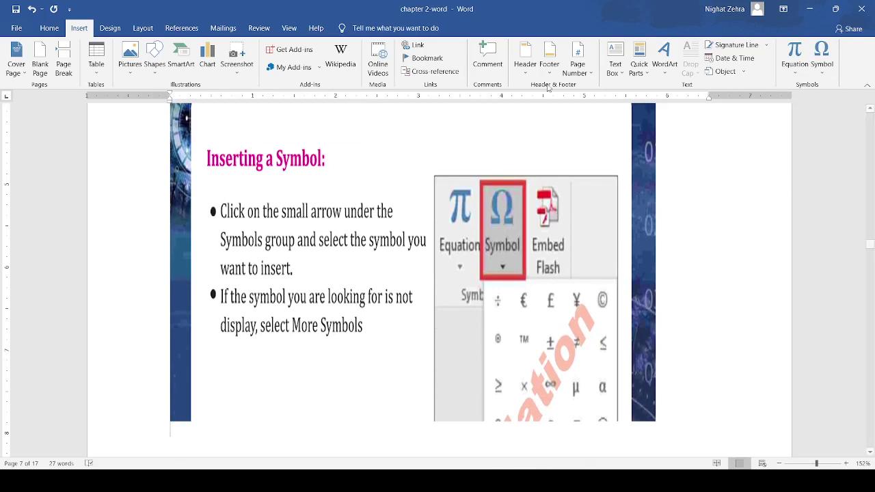
{"action": "left_click", "coordinate": [819, 70]}
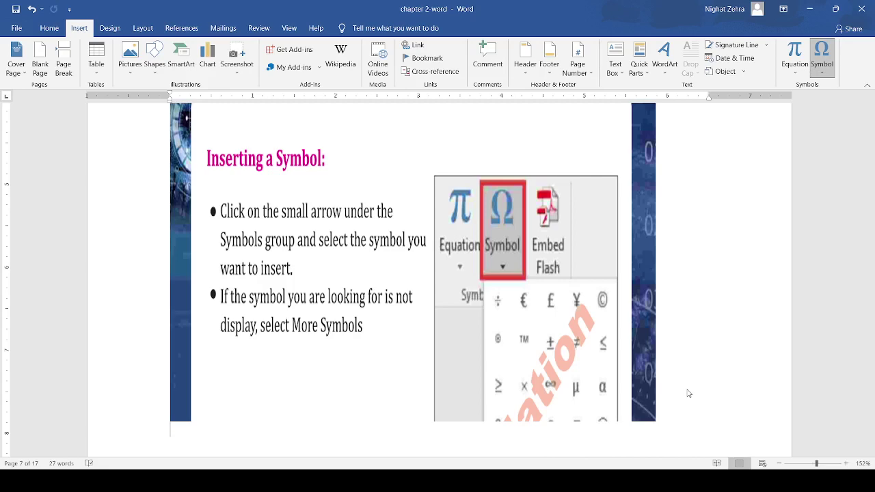
Insert a built-in header with a document title placeholder at the Inserting a Header and Footer section
{"action": "scroll", "coordinate": [689, 393], "scroll_direction": "down", "scroll_amount": 10}
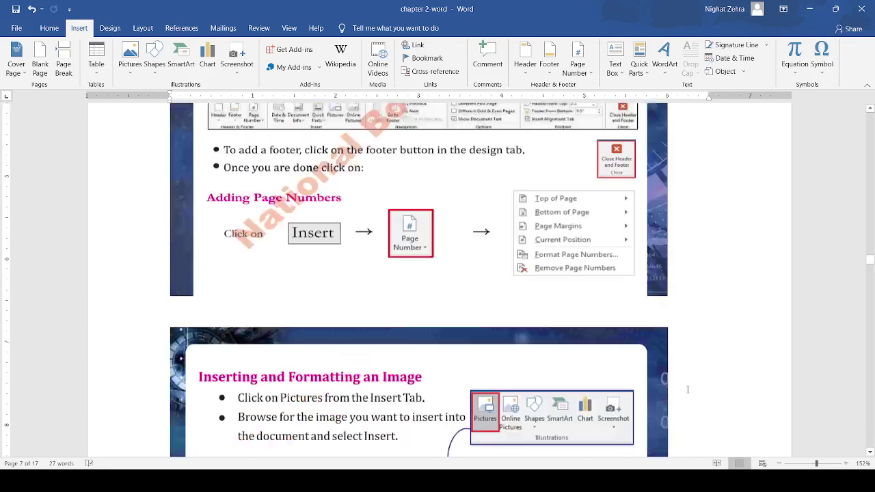
{"action": "scroll", "coordinate": [688, 390], "scroll_direction": "down", "scroll_amount": 5}
{"action": "scroll", "coordinate": [687, 390], "scroll_direction": "up", "scroll_amount": 1}
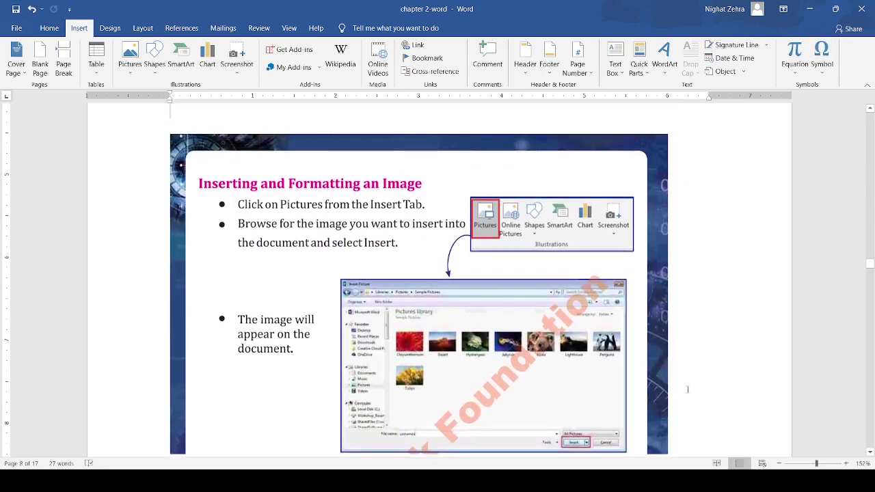
{"action": "scroll", "coordinate": [688, 390], "scroll_direction": "up", "scroll_amount": 5}
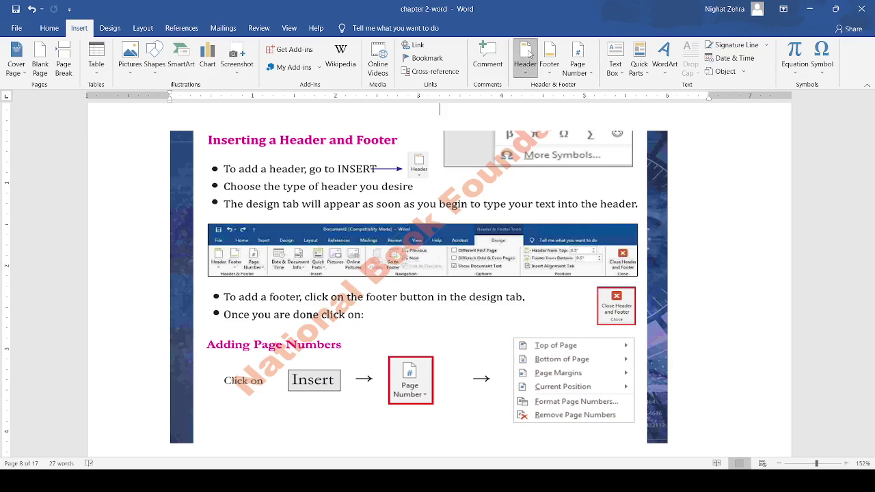
{"action": "key", "text": "alt+n"}
{"action": "key", "text": "h"}
{"action": "key", "text": "e"}
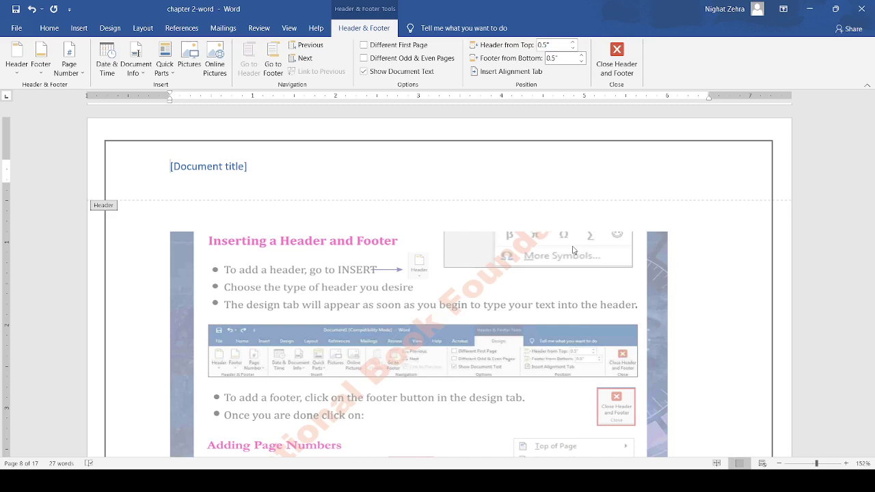
Enter Chapter 1 as the header text, remove the document title placeholder, and leave header editing
{"action": "type", "text": "chapte"}
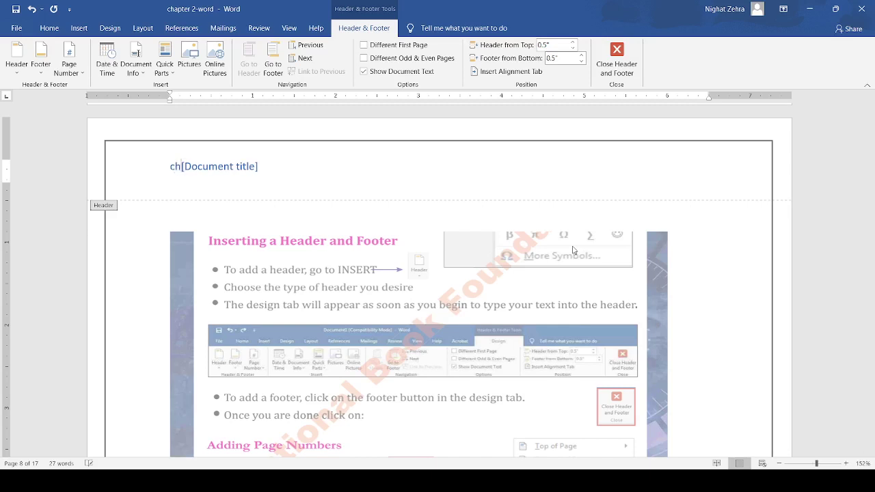
{"action": "type", "text": "r 1"}
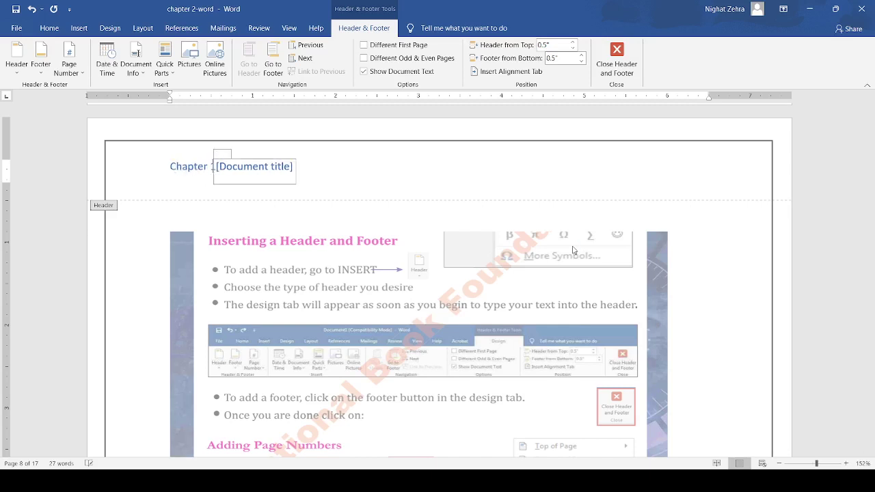
{"action": "key", "text": "BackSpace"}
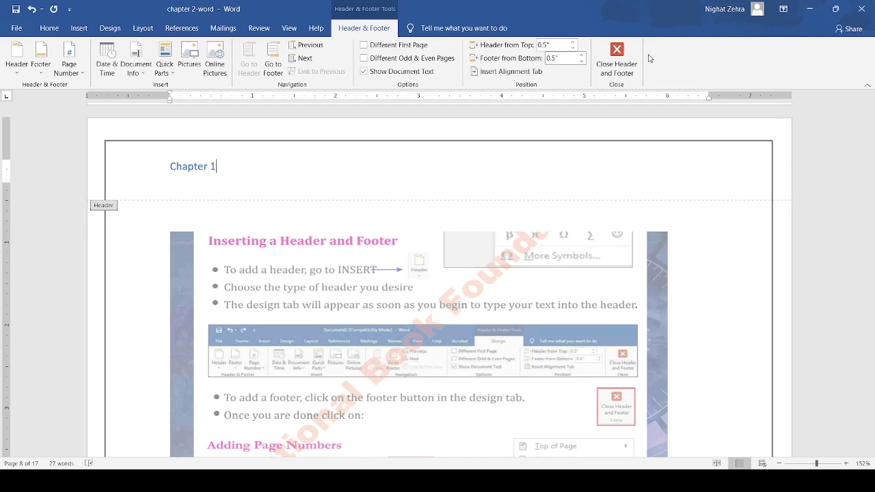
{"action": "left_click", "coordinate": [615, 54]}
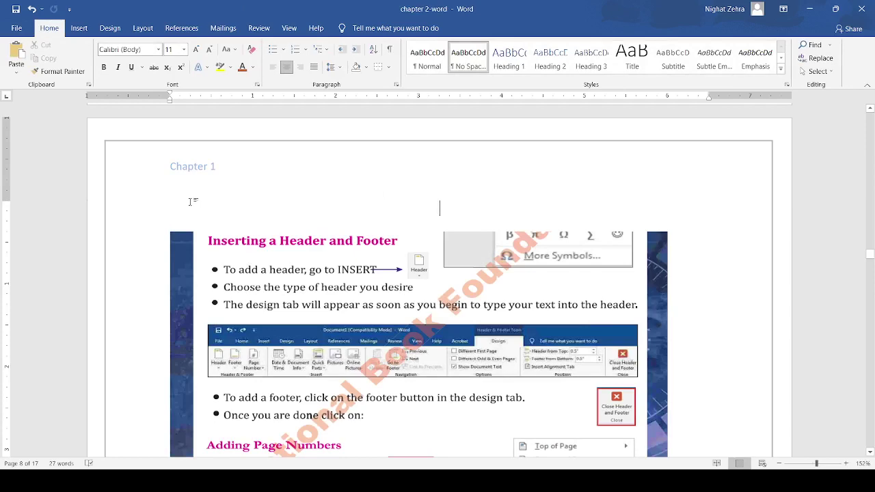
Insert a built-in footer with three text placeholders on the page before the Inserting a Header and Footer section
{"action": "key", "text": "ctrl+Return"}
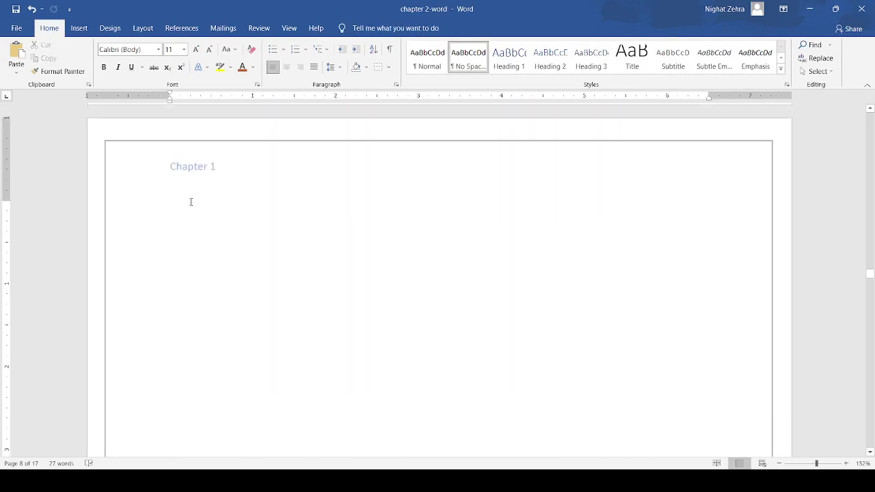
{"action": "scroll", "coordinate": [191, 202], "scroll_direction": "up", "scroll_amount": 20}
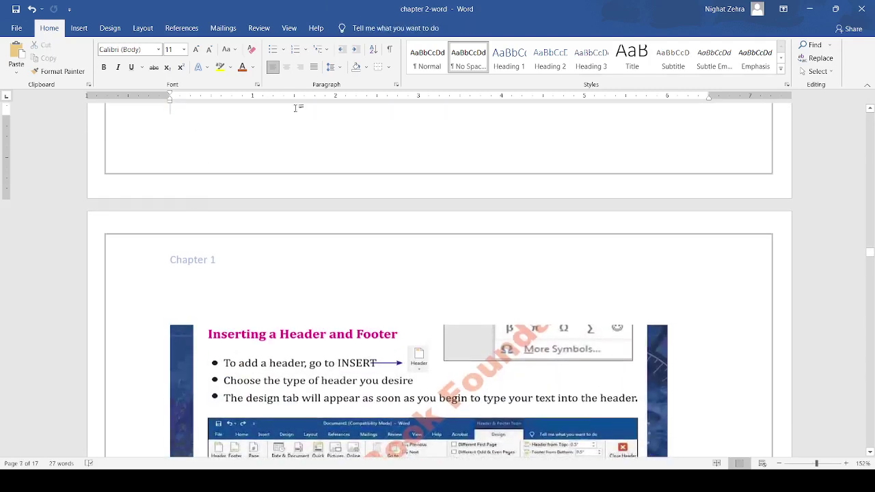
{"action": "left_click", "coordinate": [76, 32]}
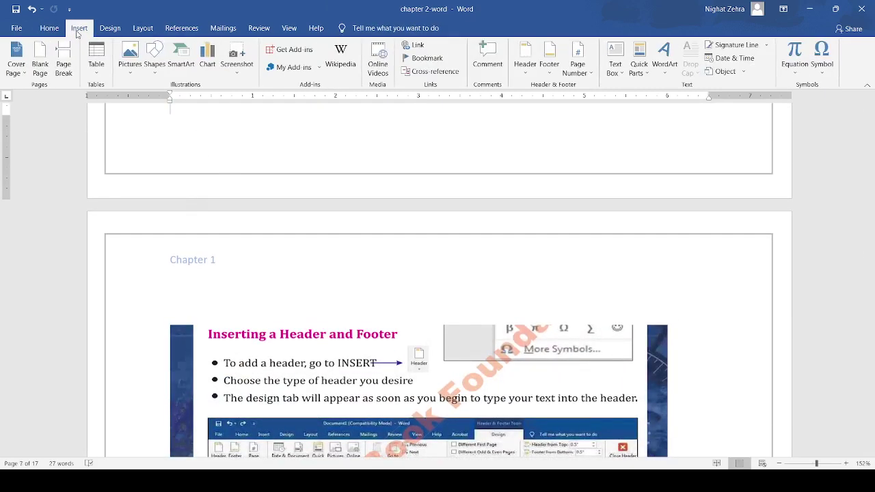
{"action": "left_click", "coordinate": [548, 57]}
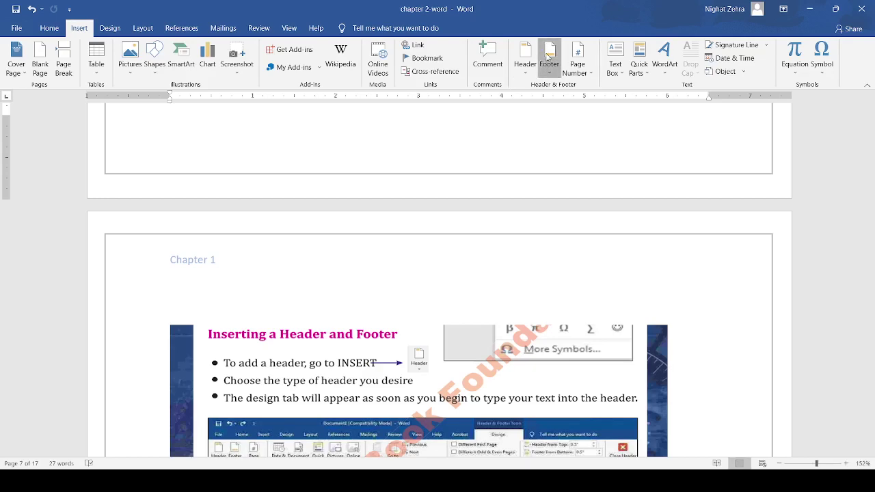
{"action": "left_click", "coordinate": [586, 186]}
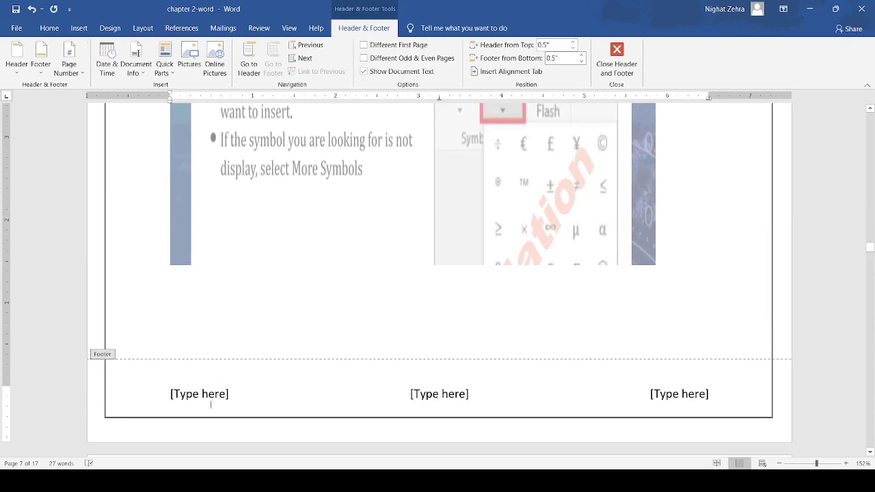
Enter copyright as the footer text, delete all three Type here placeholders, and leave footer editing
{"action": "type", "text": "copy"}
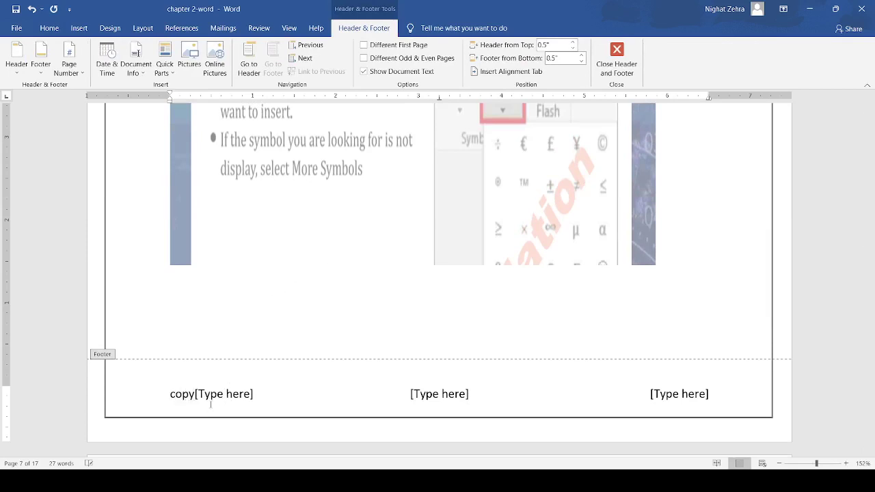
{"action": "type", "text": "right"}
{"action": "key", "text": "shift+End"}
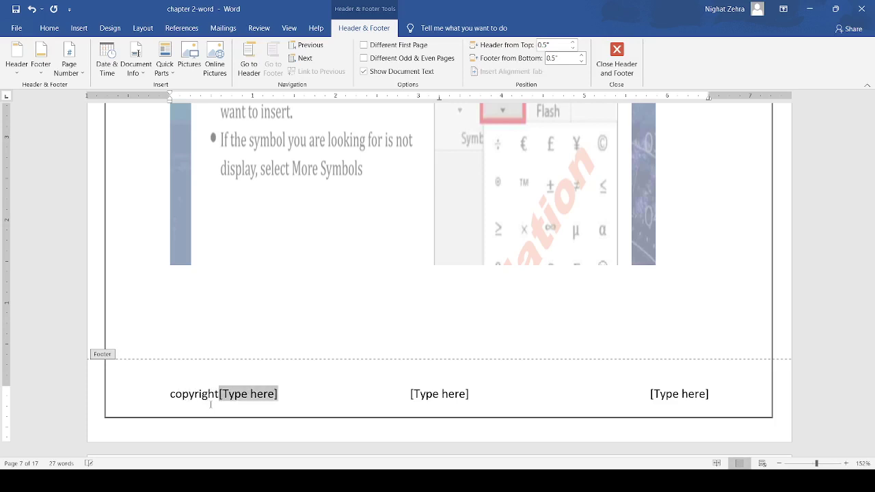
{"action": "key", "text": "Delete"}
{"action": "key", "text": "Delete"}
{"action": "key", "text": "Delete"}
{"action": "key", "text": "Delete"}
{"action": "key", "text": "Delete"}
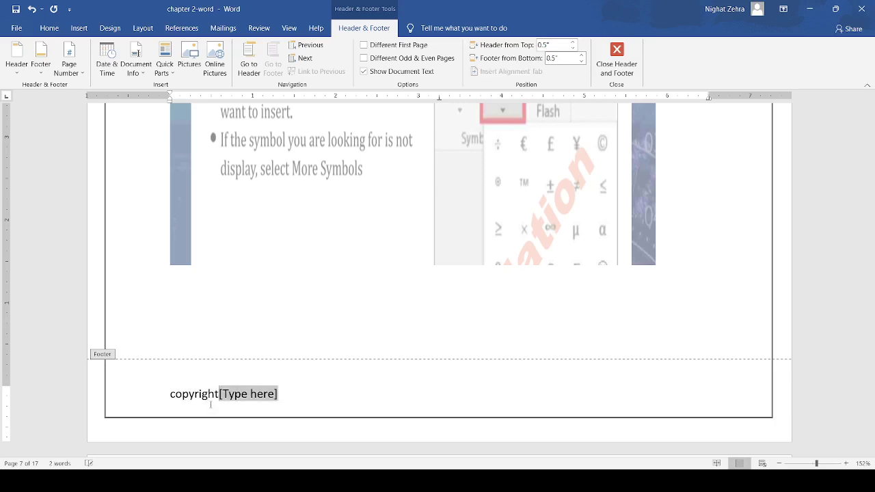
{"action": "key", "text": "Delete"}
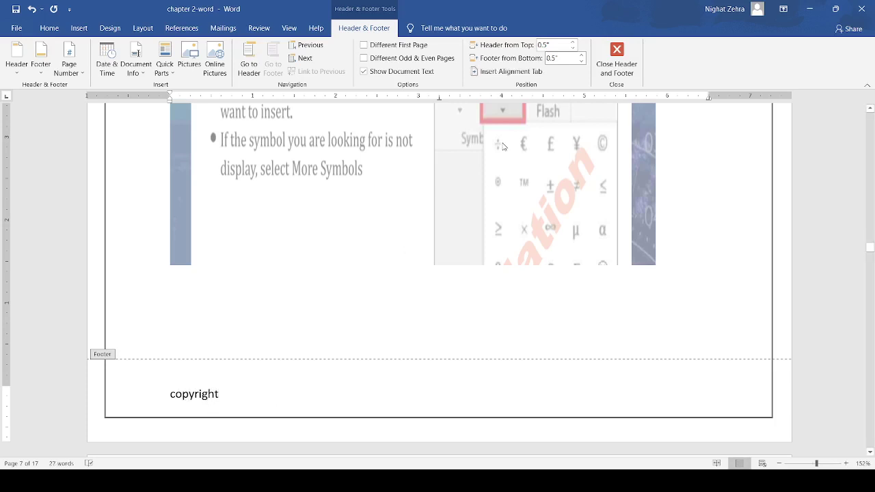
{"action": "left_click", "coordinate": [615, 63]}
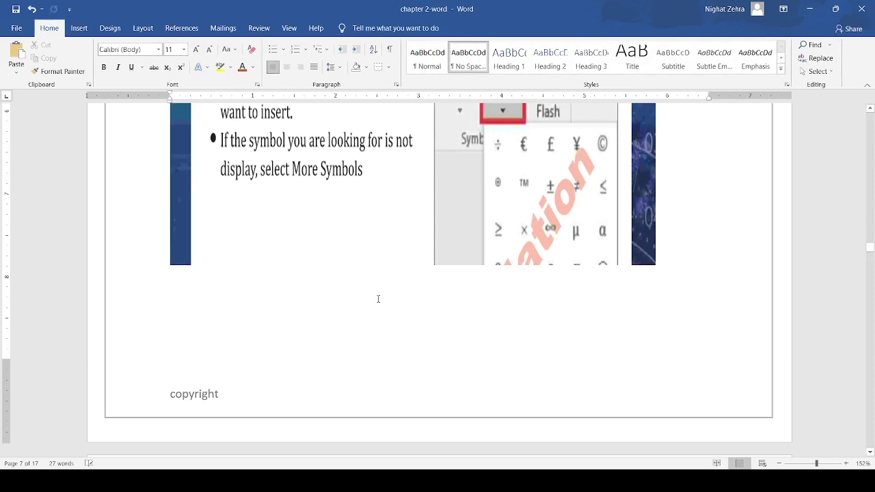
Add a plain, left-aligned page number at the bottom of the pages and leave footer editing
{"action": "scroll", "coordinate": [378, 299], "scroll_direction": "up", "scroll_amount": 10}
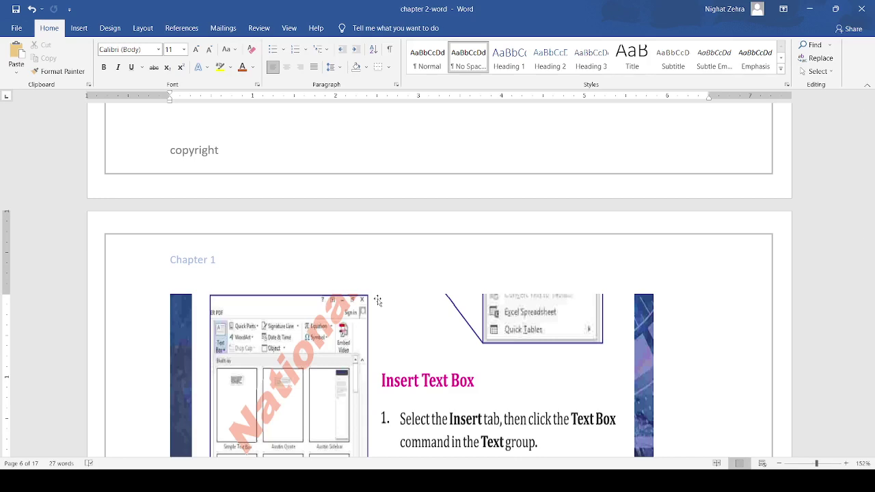
{"action": "scroll", "coordinate": [378, 300], "scroll_direction": "down", "scroll_amount": 7}
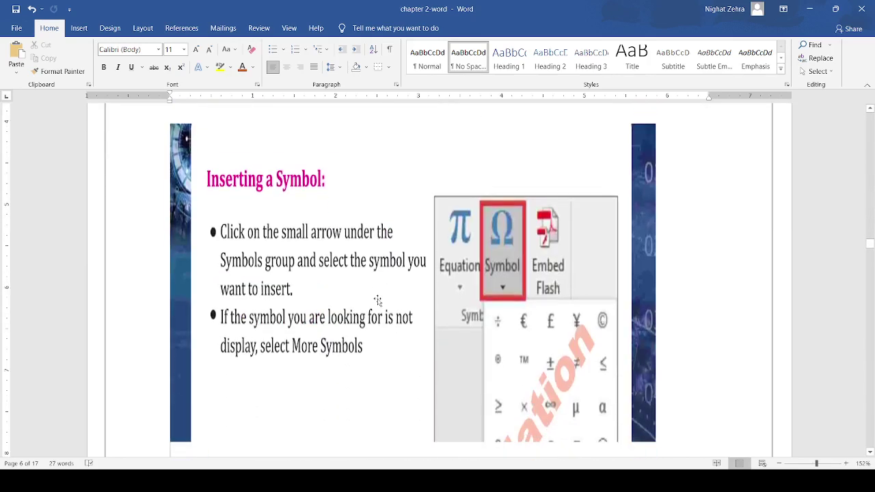
{"action": "scroll", "coordinate": [378, 300], "scroll_direction": "down", "scroll_amount": 8}
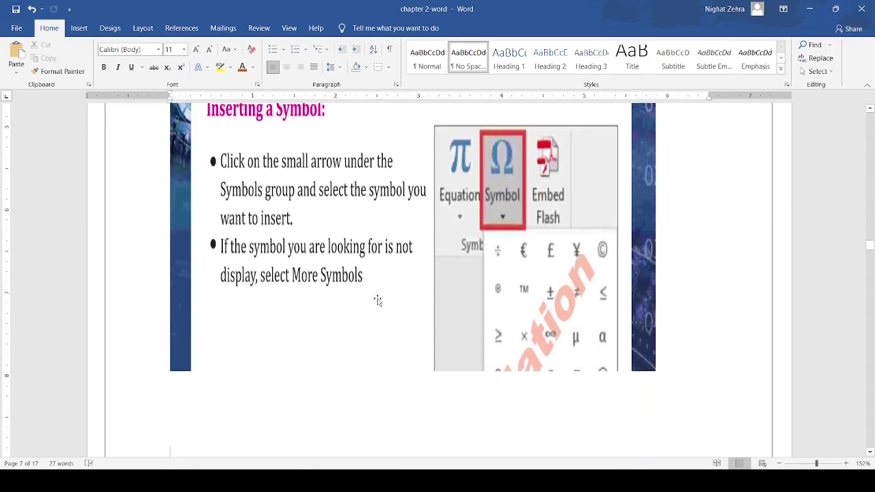
{"action": "scroll", "coordinate": [377, 301], "scroll_direction": "down", "scroll_amount": 1}
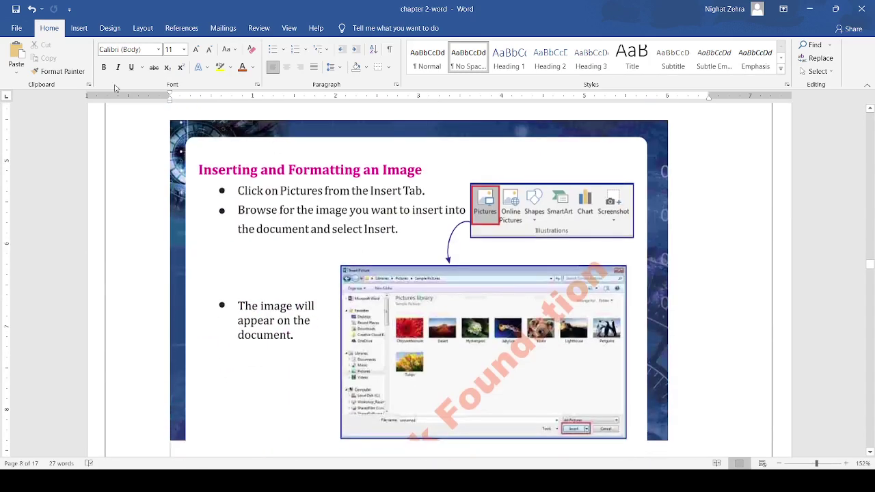
{"action": "left_click", "coordinate": [79, 28]}
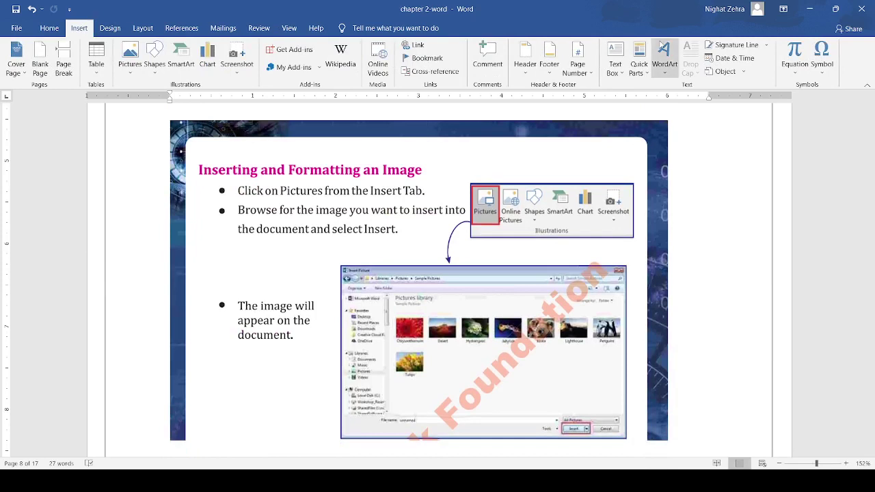
{"action": "left_click", "coordinate": [580, 61]}
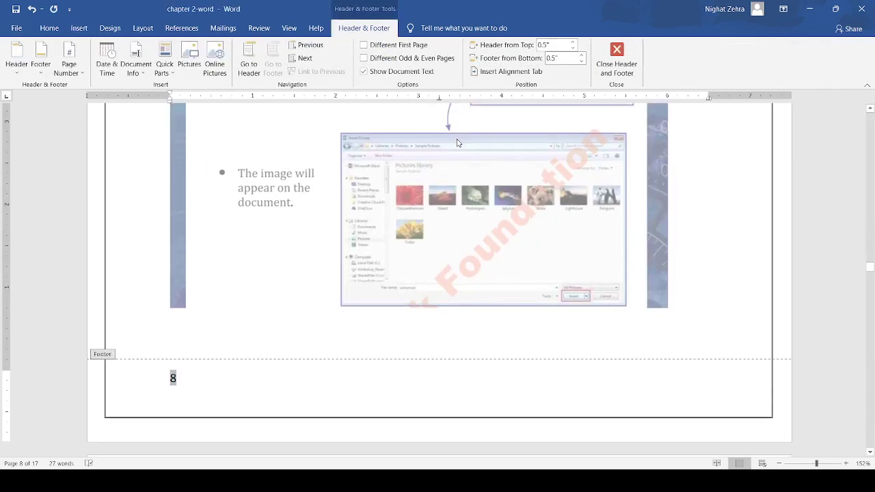
{"action": "double_click", "coordinate": [458, 143]}
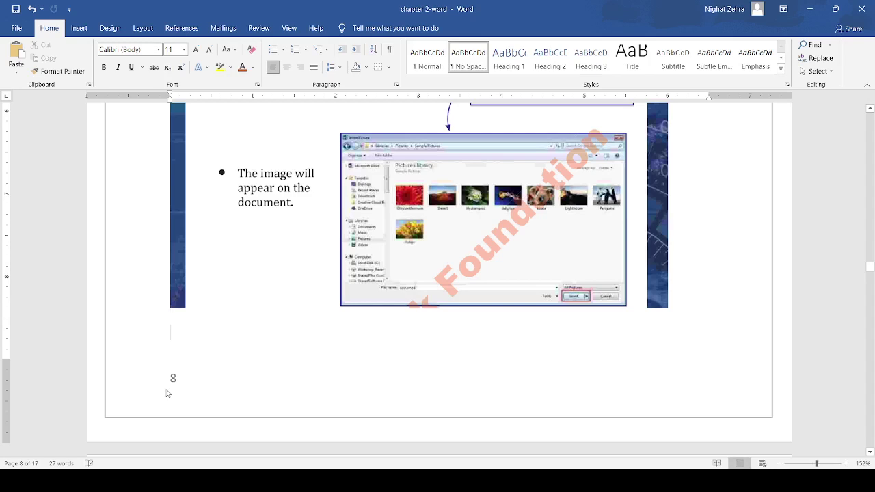
Insert the space-themed level map picture just above the Inserting and Formatting an Image section and view its border options
{"action": "scroll", "coordinate": [166, 393], "scroll_direction": "up", "scroll_amount": 3}
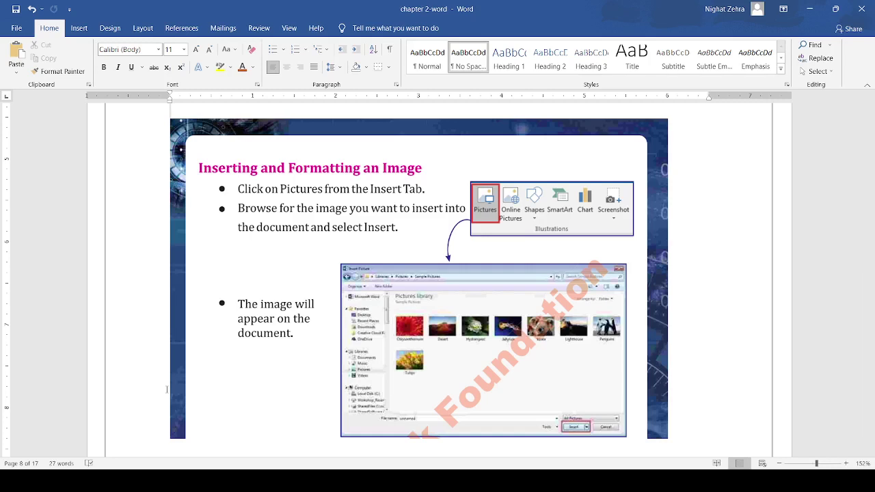
{"action": "left_click", "coordinate": [87, 30]}
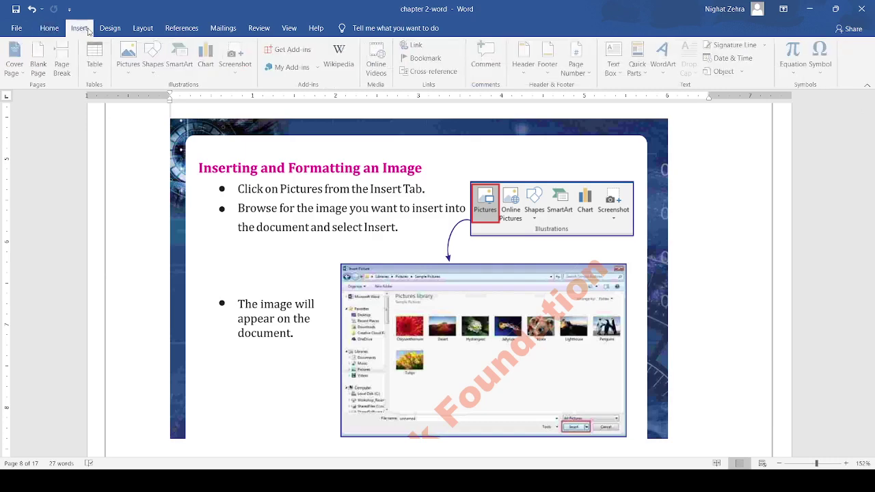
{"action": "left_click", "coordinate": [136, 57]}
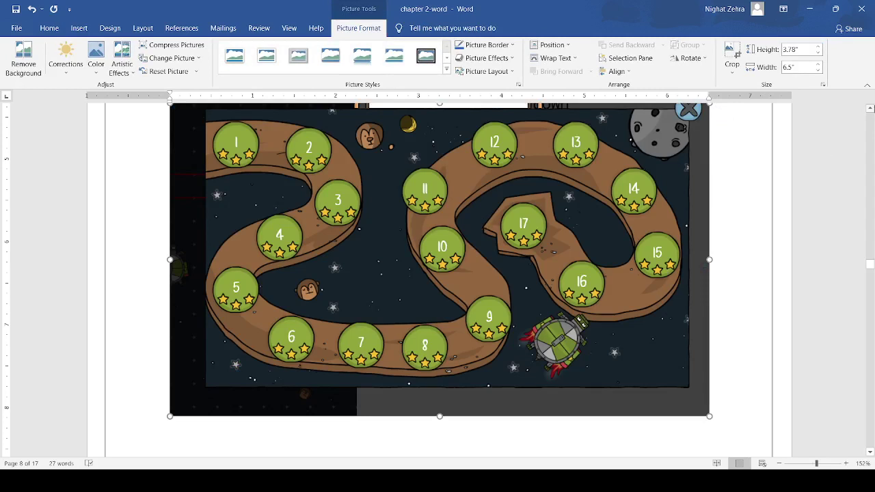
{"action": "left_click", "coordinate": [869, 108]}
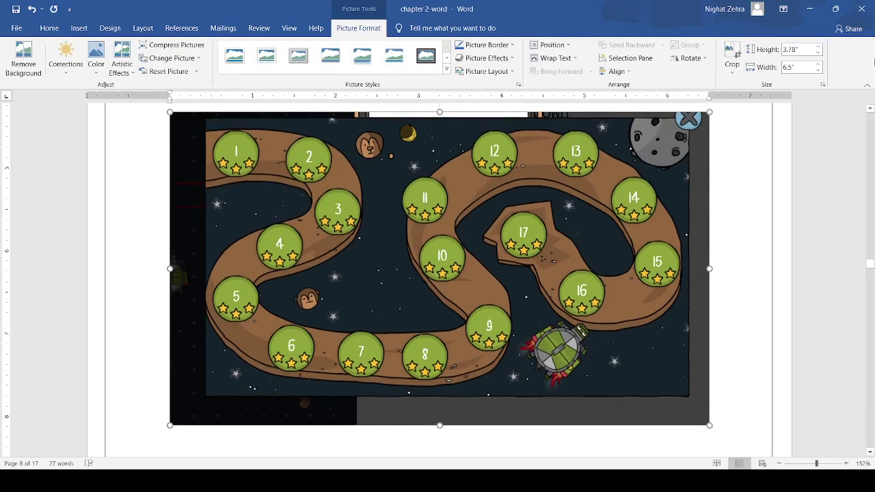
{"action": "left_click", "coordinate": [870, 108]}
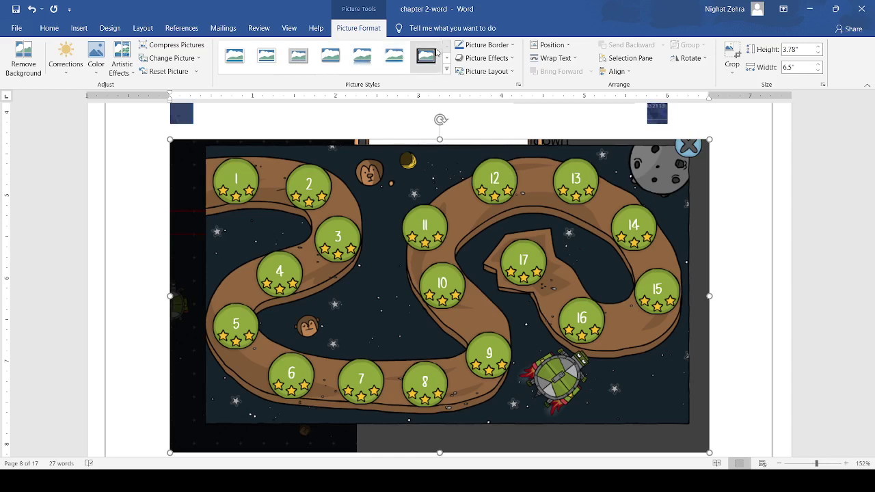
{"action": "left_click", "coordinate": [514, 45]}
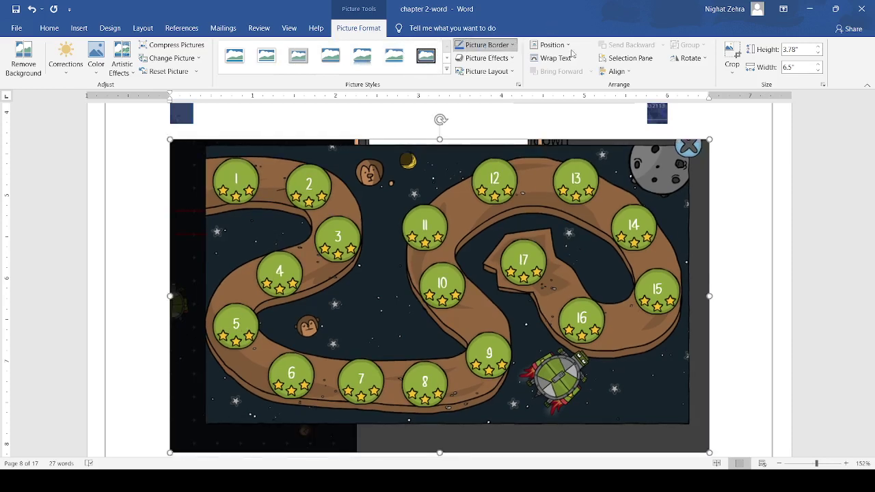
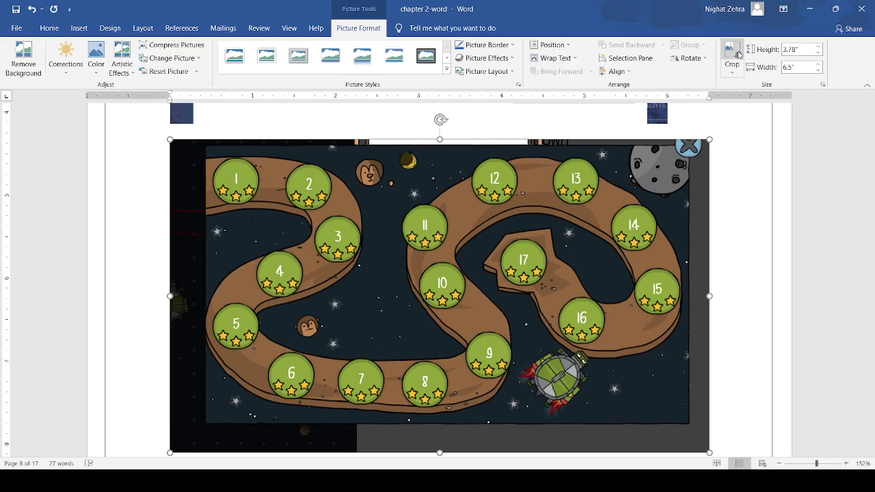
Crop the picture's right side to a width of about 5.65 inches, and its left side to about 4.64 inches
{"action": "left_click", "coordinate": [731, 53]}
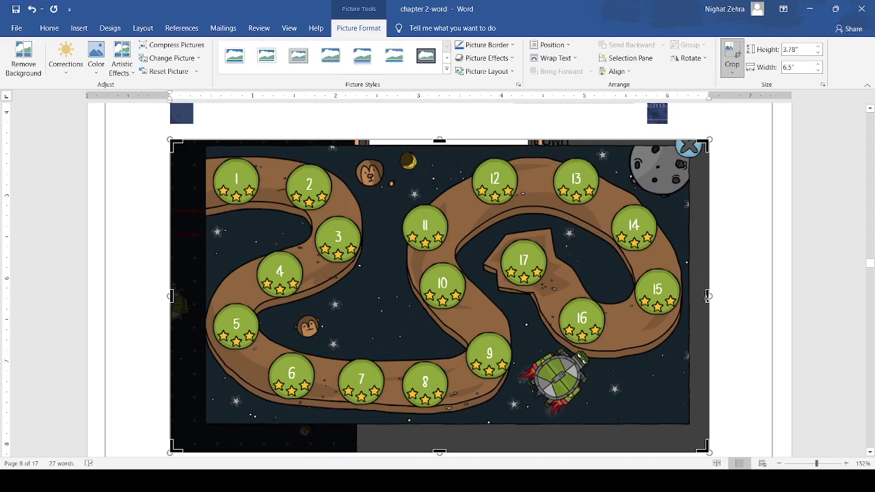
{"action": "left_click_drag", "start_coordinate": [706, 296], "coordinate": [637, 300]}
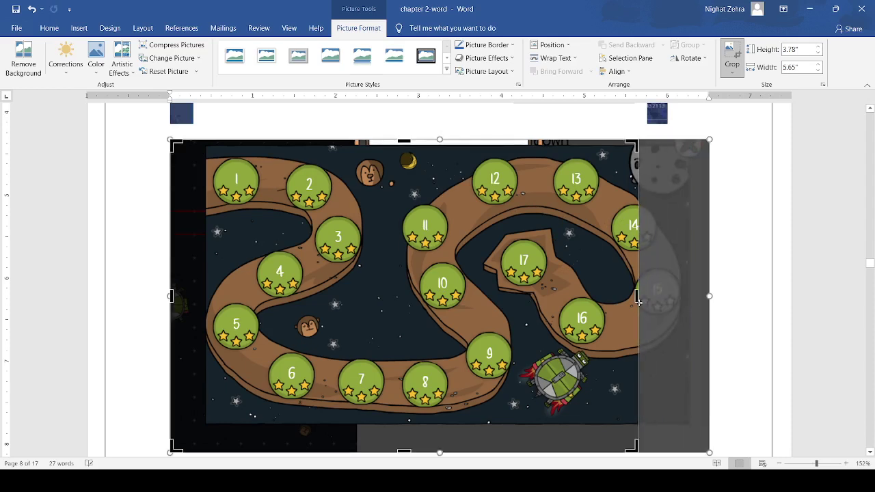
{"action": "key", "text": "Escape"}
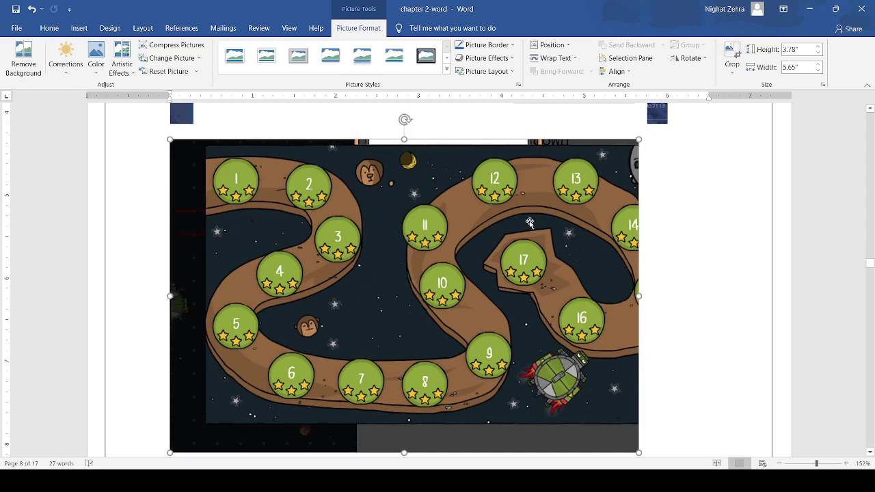
{"action": "left_click", "coordinate": [731, 56]}
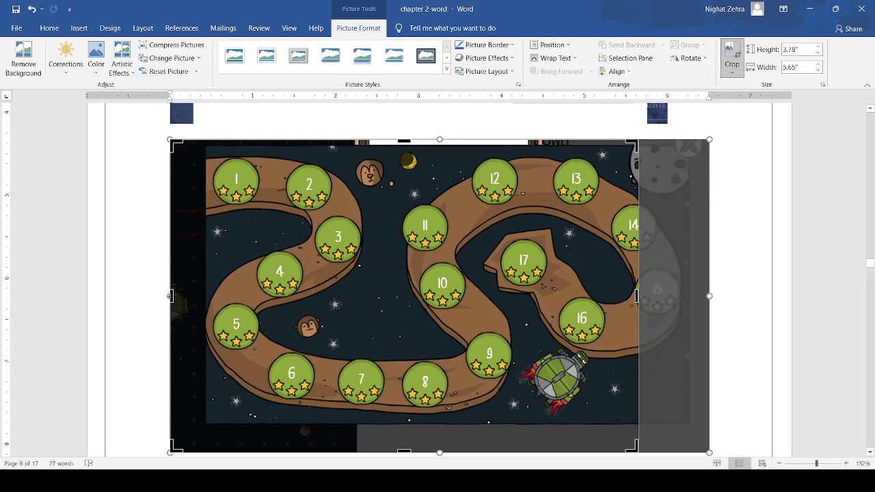
{"action": "left_click_drag", "start_coordinate": [171, 295], "coordinate": [254, 301]}
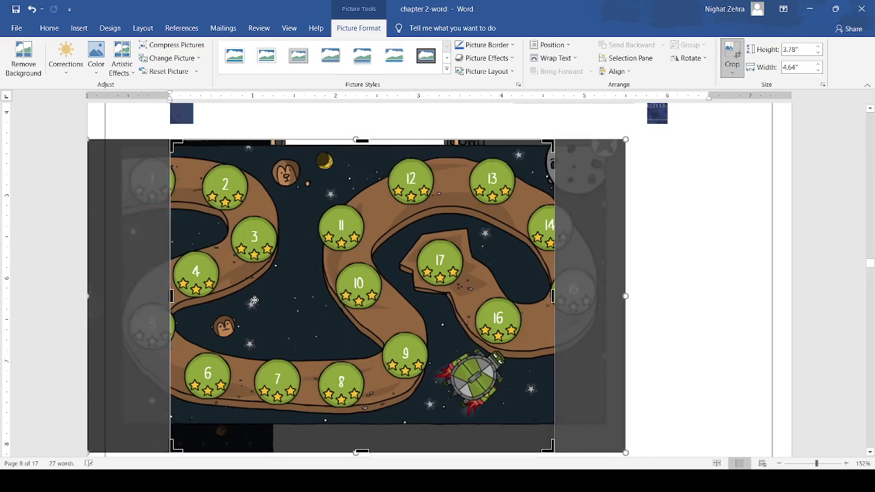
{"action": "key", "text": "Escape"}
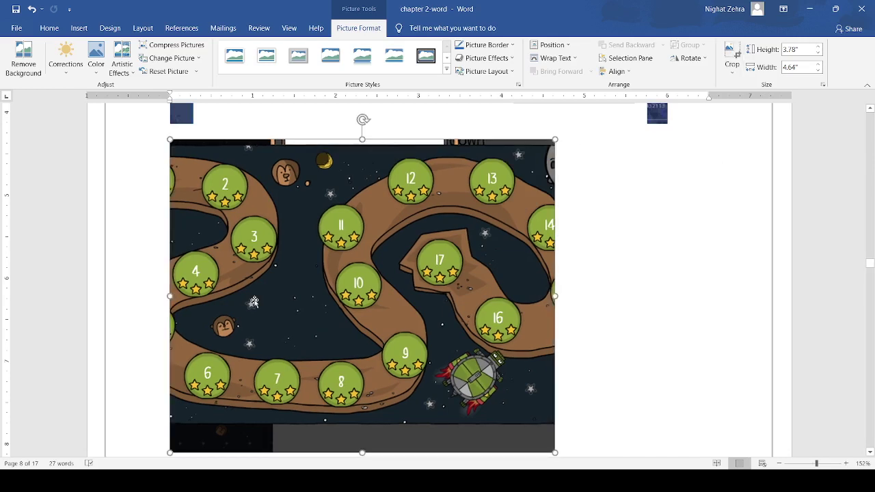